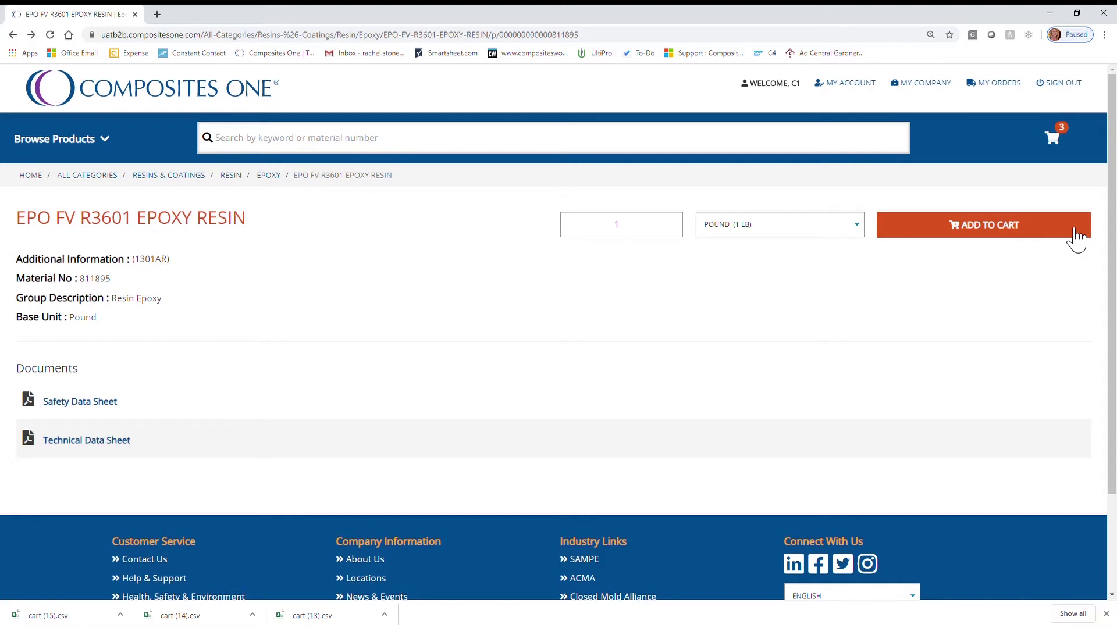
# Step: Add one pound of EPO FV R3601 Epoxy Resin to the cart (C$24.79)
pyautogui.click(1077, 238)
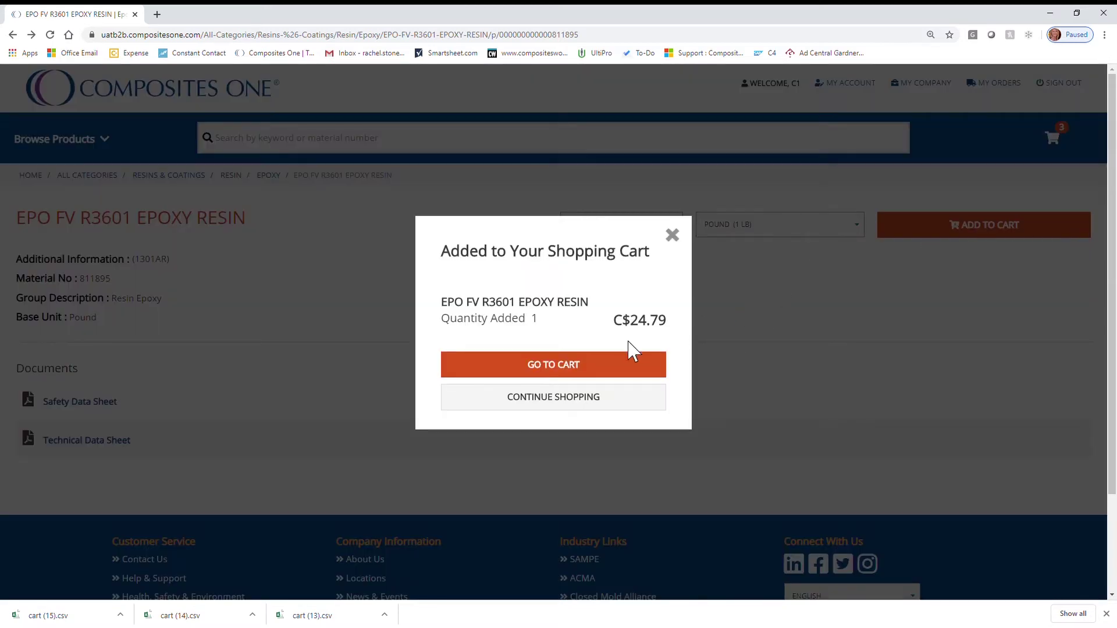
# Step: Review the three-item cart totaling C$4,119.72 and proceed to Secure Checkout
pyautogui.click(583, 369)
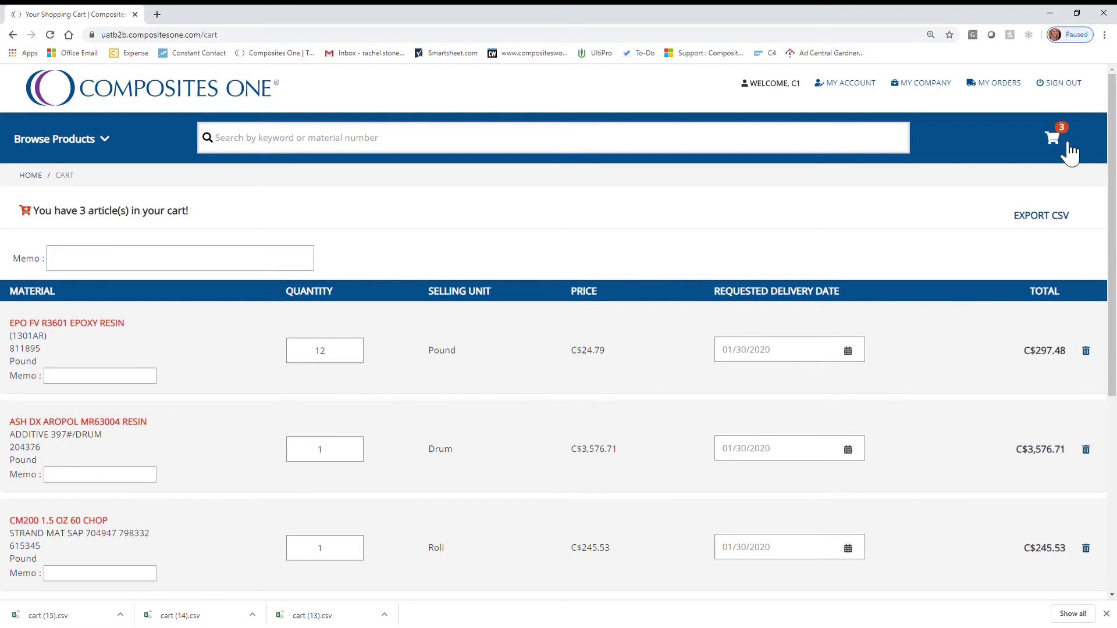
pyautogui.scroll(-2, 960, 255)
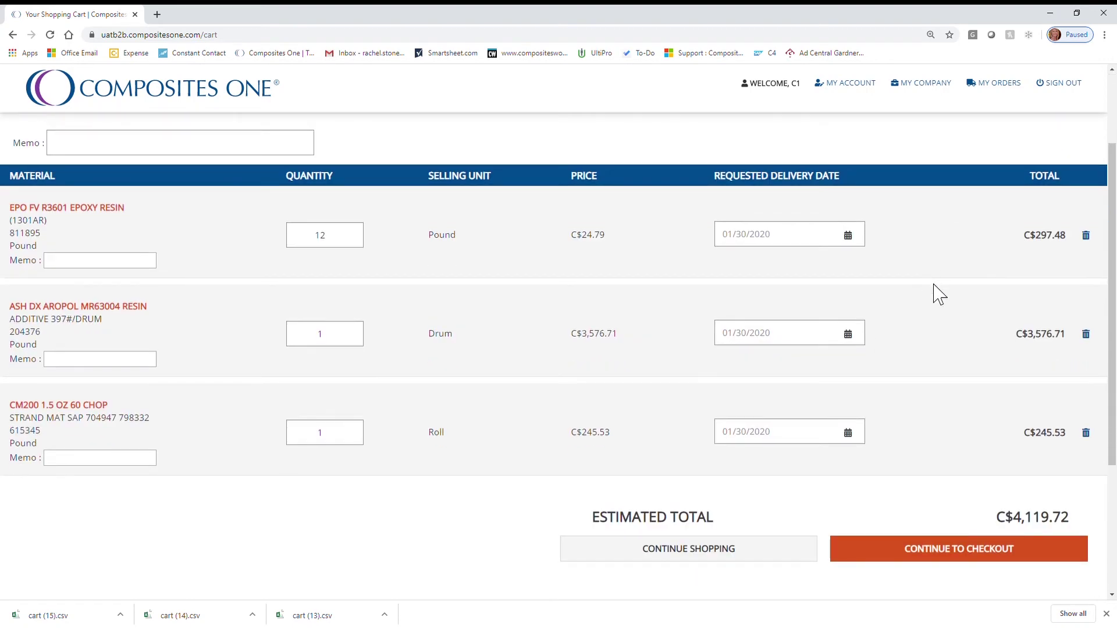
pyautogui.click(895, 559)
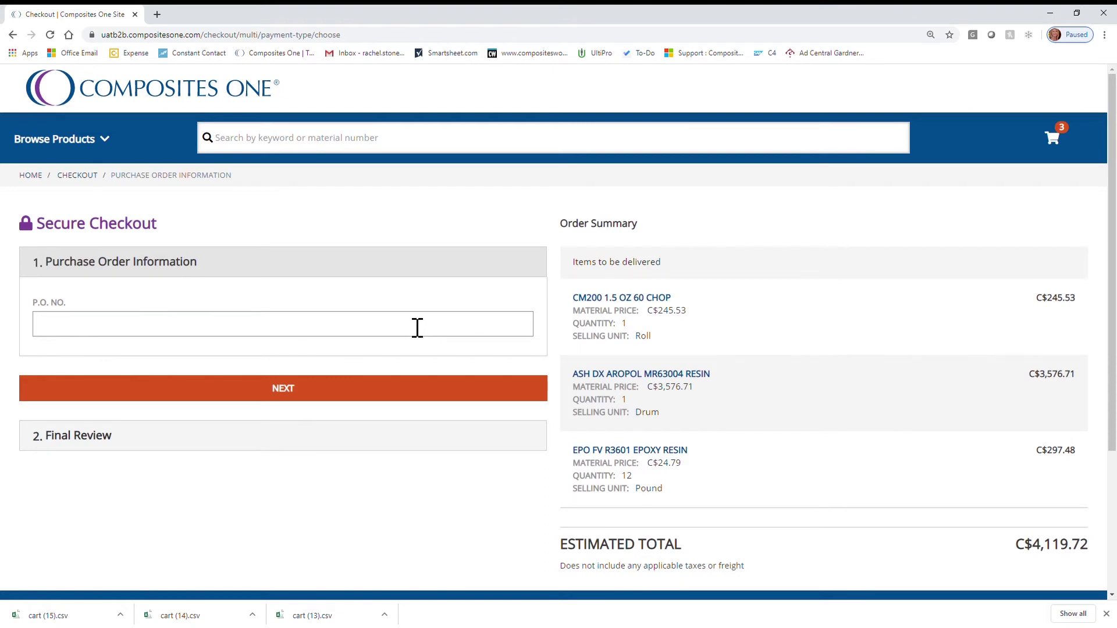
# Step: Leave the P.O. number blank and place the C$4,119.72 order from Final Review
pyautogui.click(377, 394)
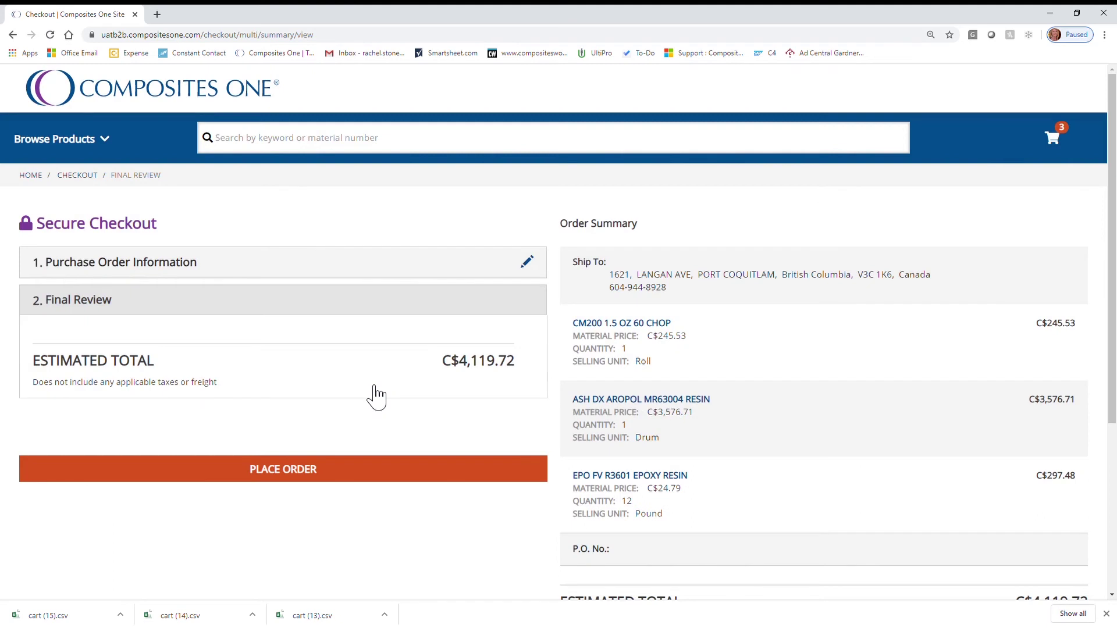
pyautogui.click(326, 478)
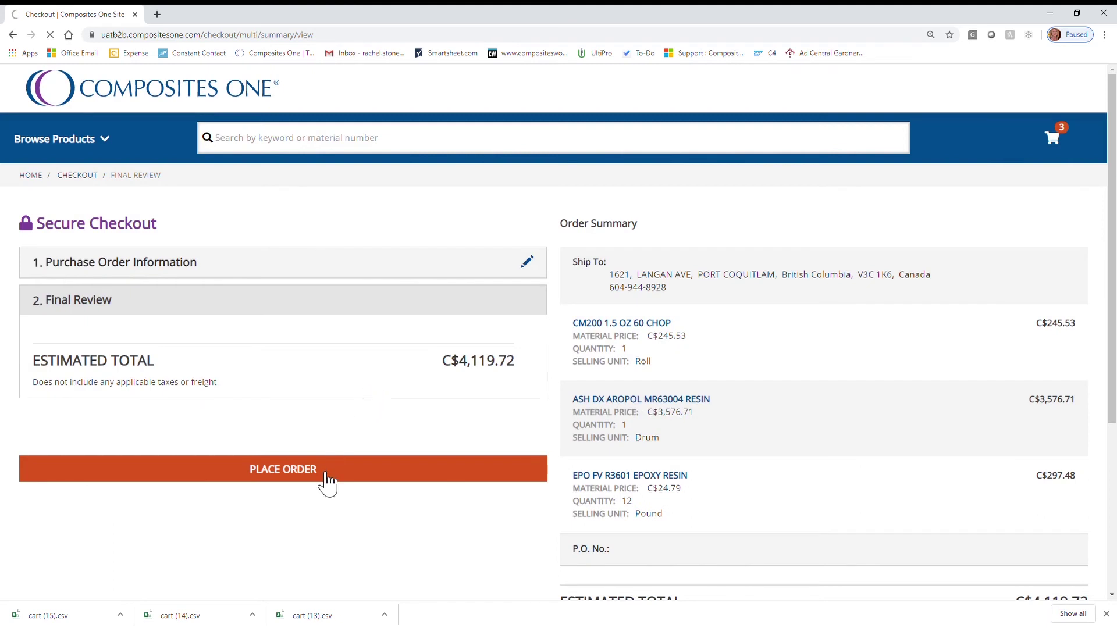